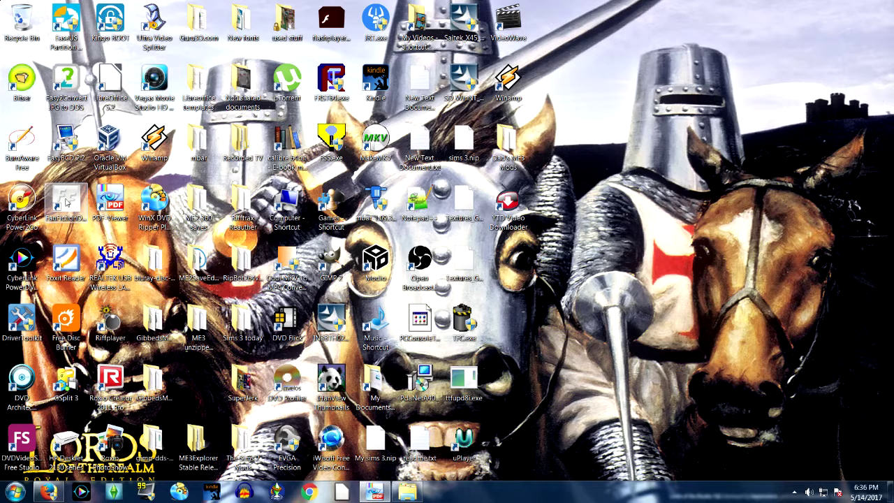
click(66, 201)
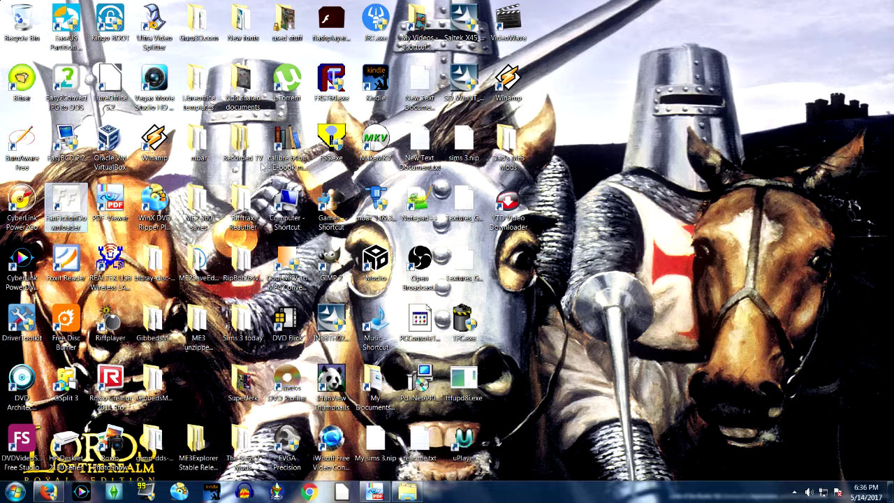
click(296, 144)
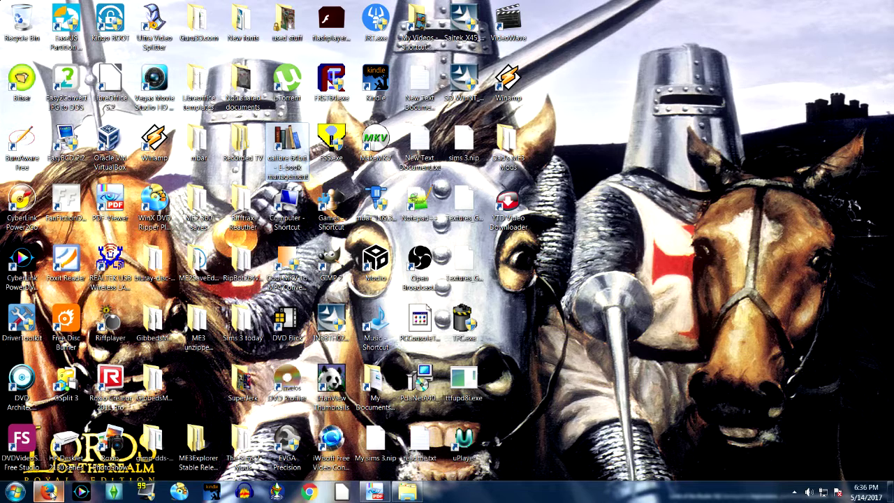
Step: Switch to Firefox, copy the web address of the story "A Mess of his own making", and minimize the browser
mouse_move(51, 488)
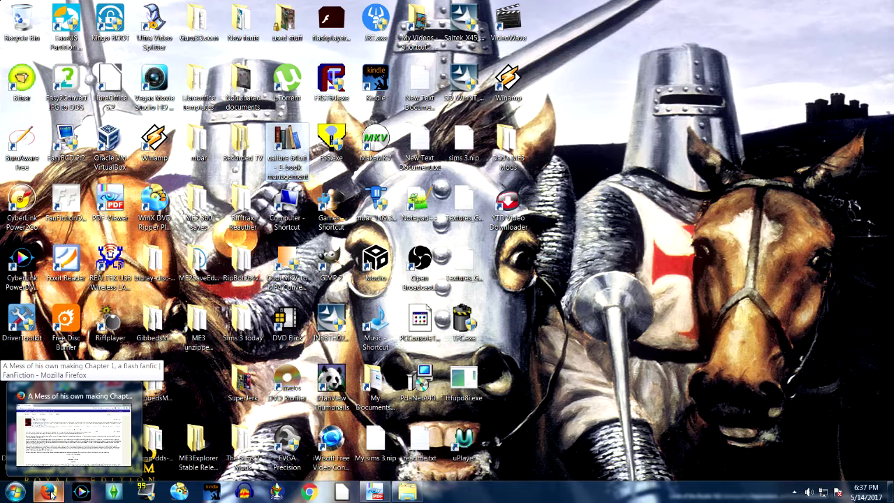
click(51, 493)
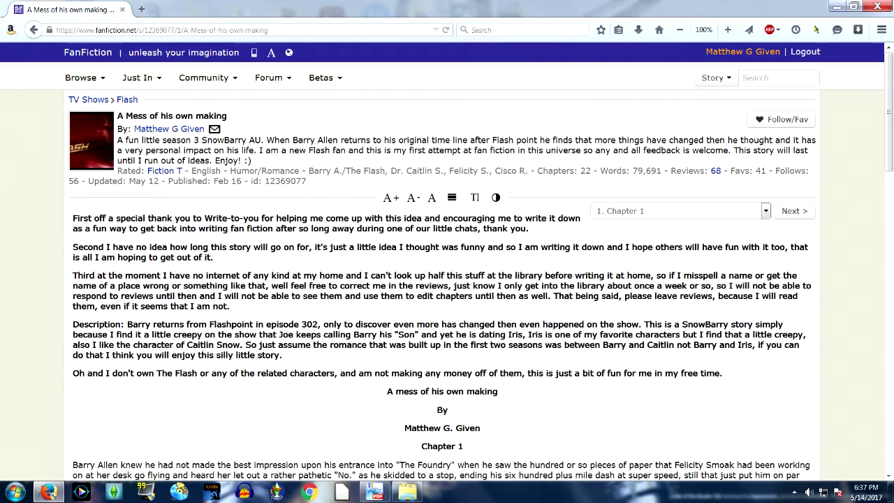
click(162, 30)
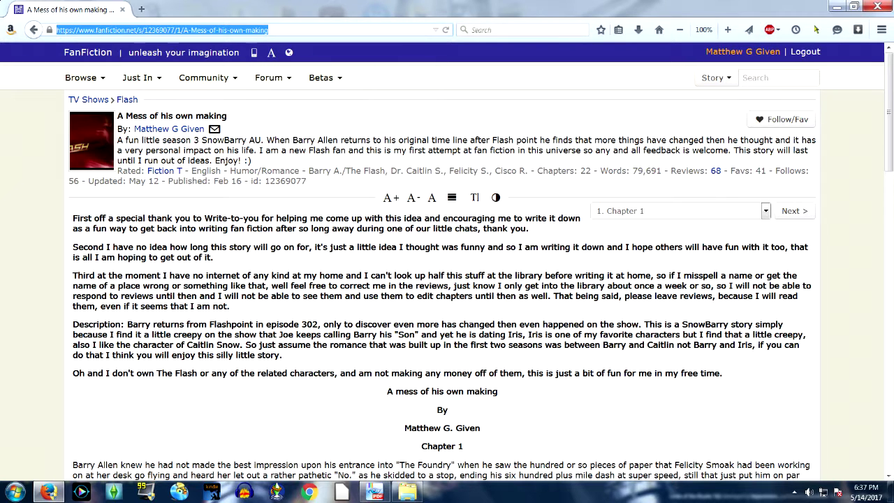
right_click(236, 30)
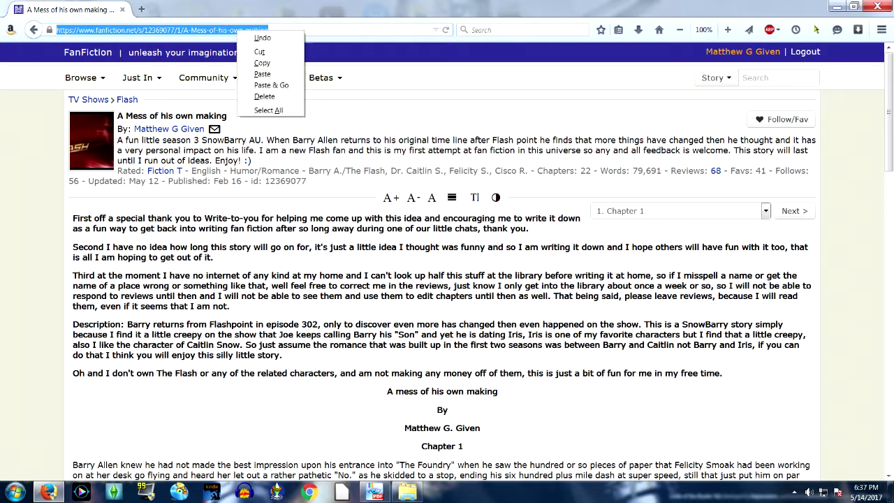
click(261, 66)
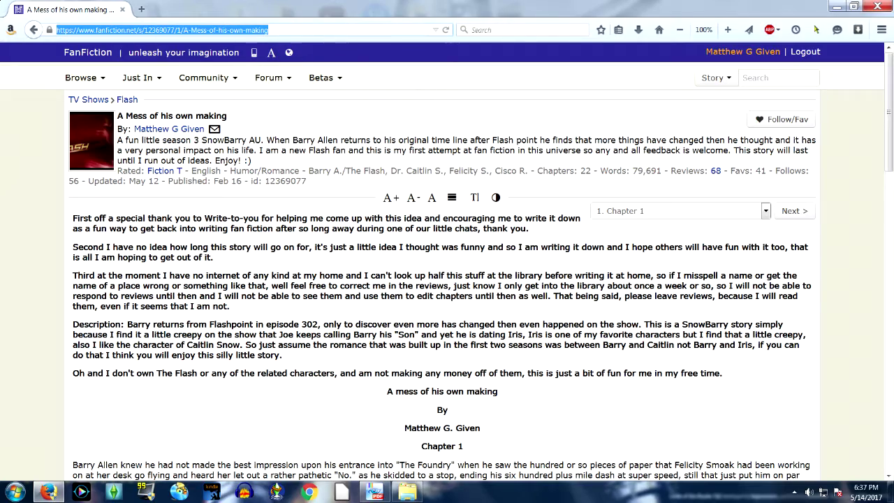
click(836, 7)
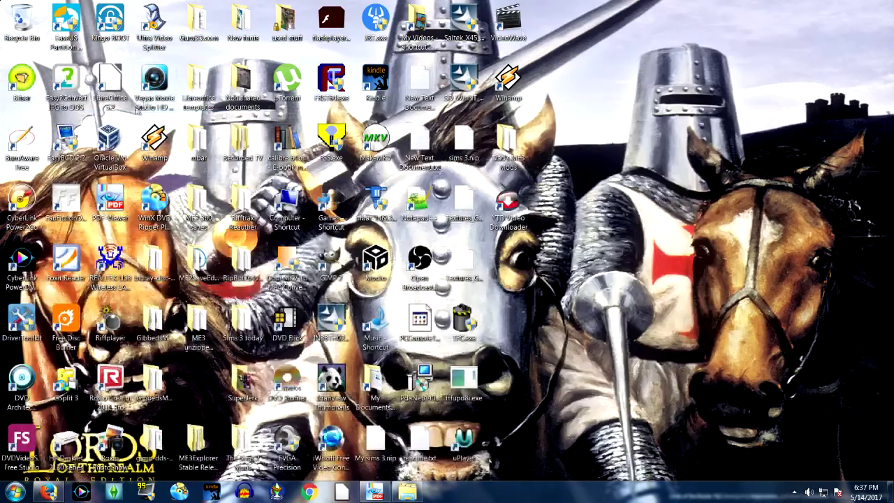
Step: Open FanFictionDownloader, paste the copied address as the story link, and check and download the story
double_click(62, 204)
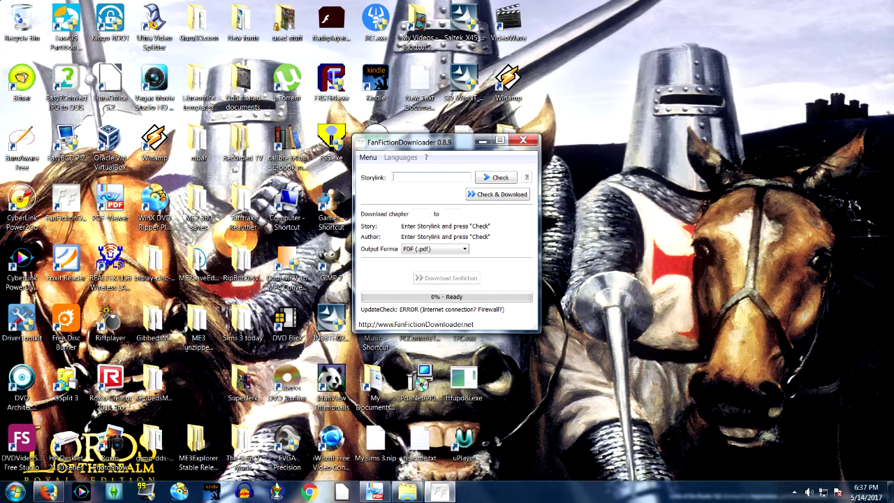
right_click(401, 180)
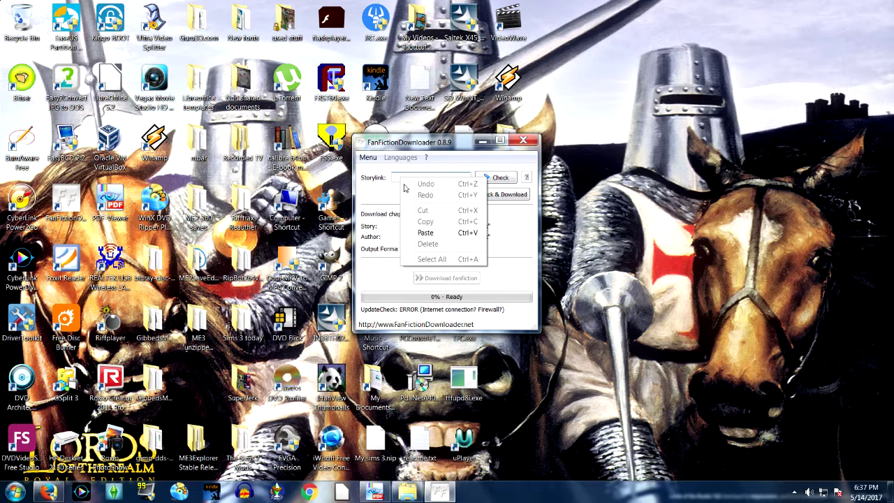
click(427, 232)
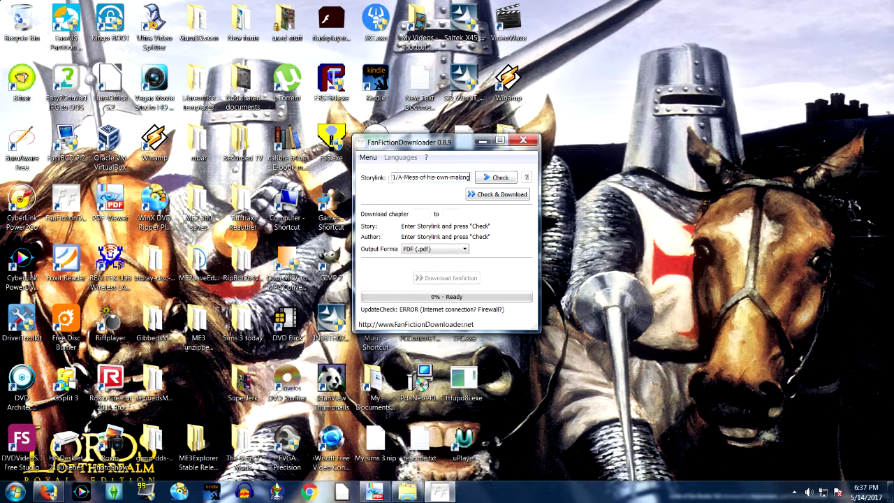
click(497, 194)
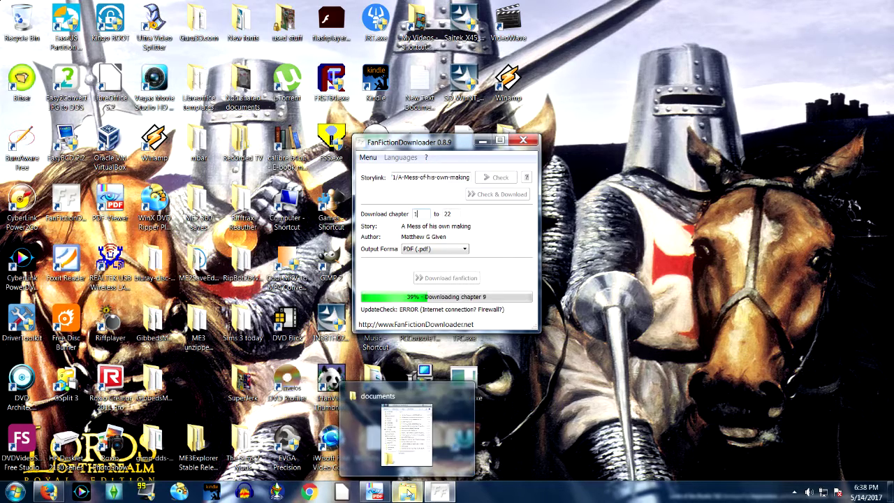
Step: Look at the Kindle's documents folder in Windows Explorer and minimize its window
click(407, 491)
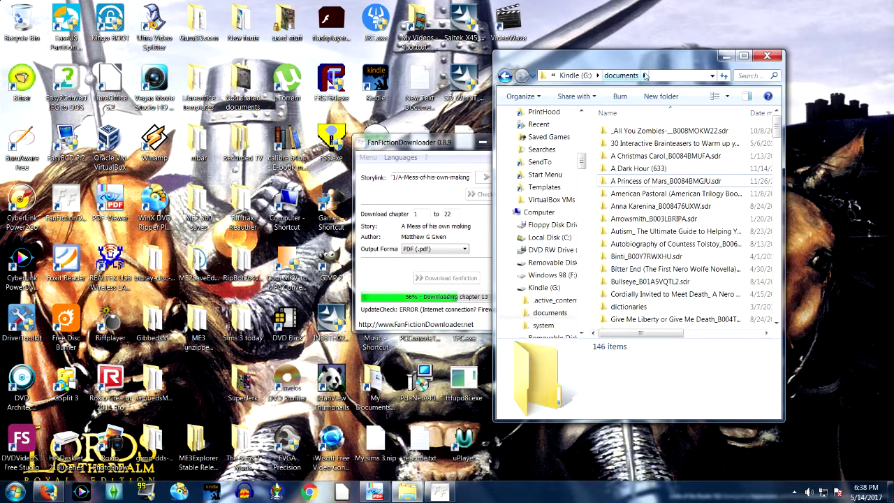
click(726, 55)
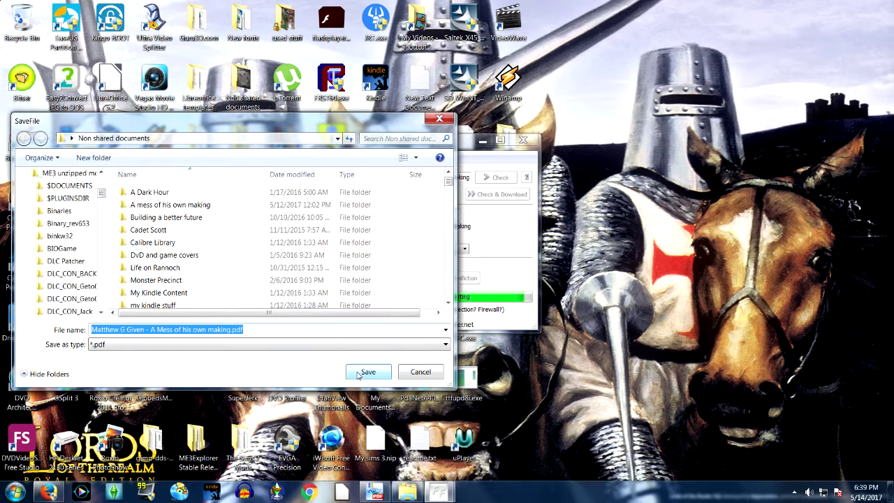
Step: Save the downloaded story as a PDF in Non shared documents under the suggested name, replacing the existing file
click(358, 375)
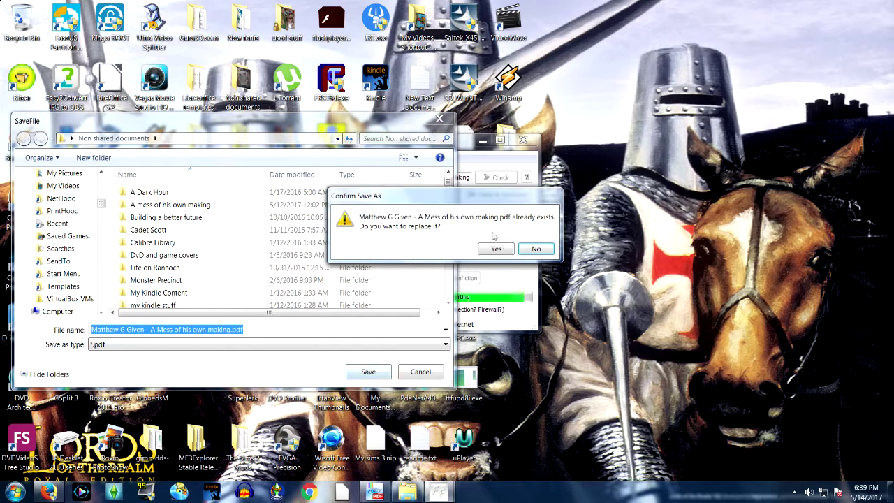
click(499, 251)
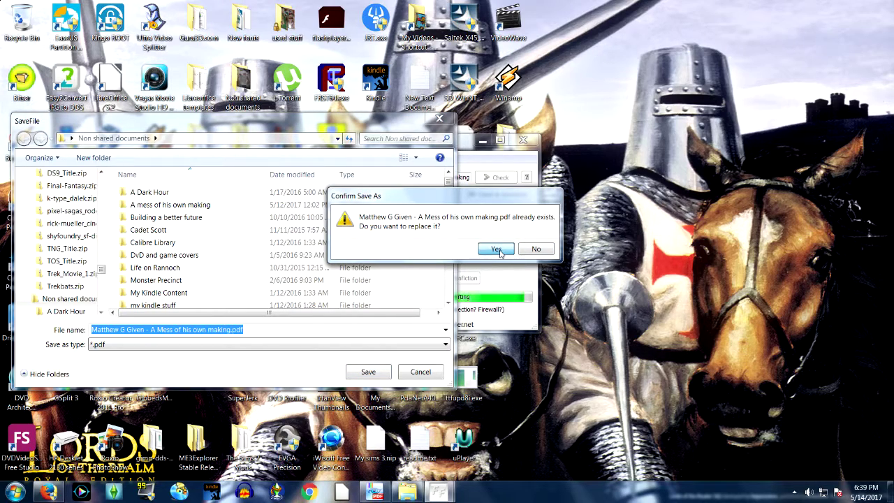
click(495, 250)
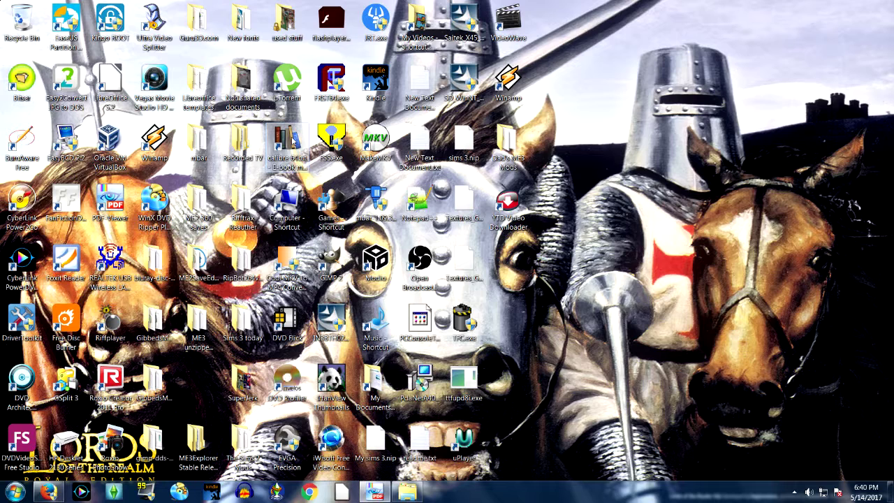
Step: Open calibre, dismiss the update notice without updating, and reposition the calibre window on the desktop
click(294, 142)
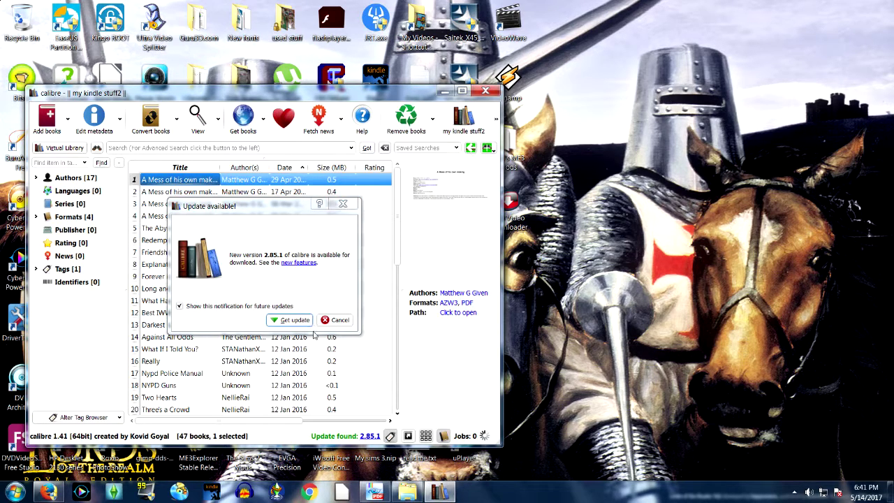
click(337, 320)
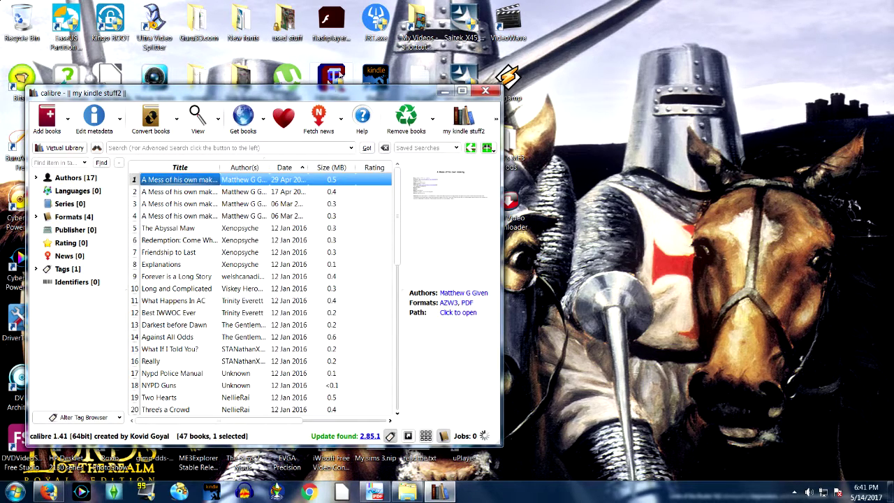
drag(332, 93, 451, 76)
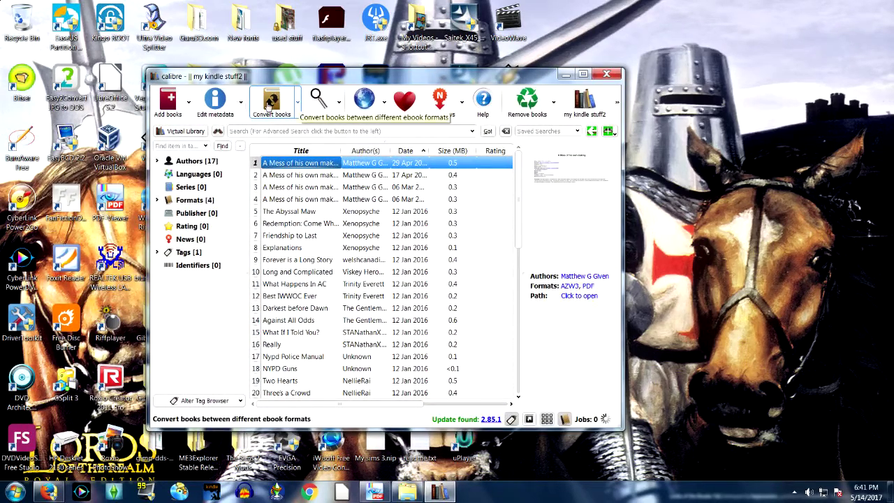
Step: Add the "A Mess of his own making" PDF from Non shared documents to the library as a single-directory book, accepting the duplicate
click(189, 106)
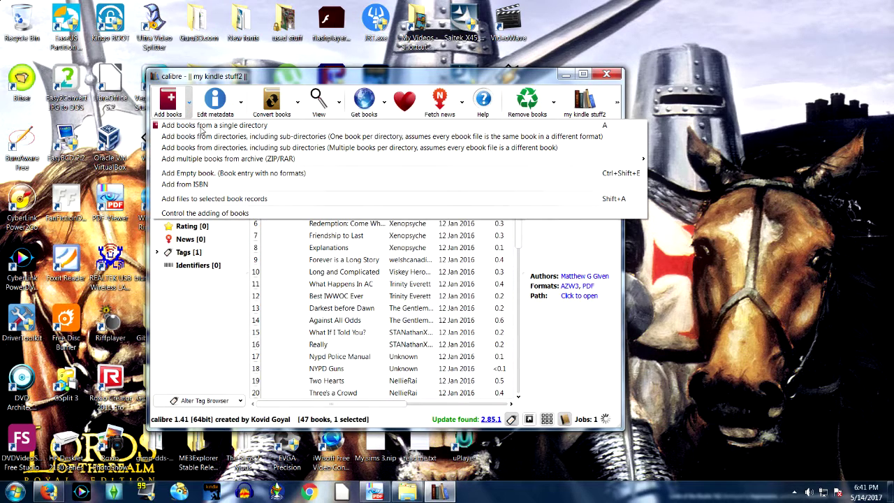
click(208, 128)
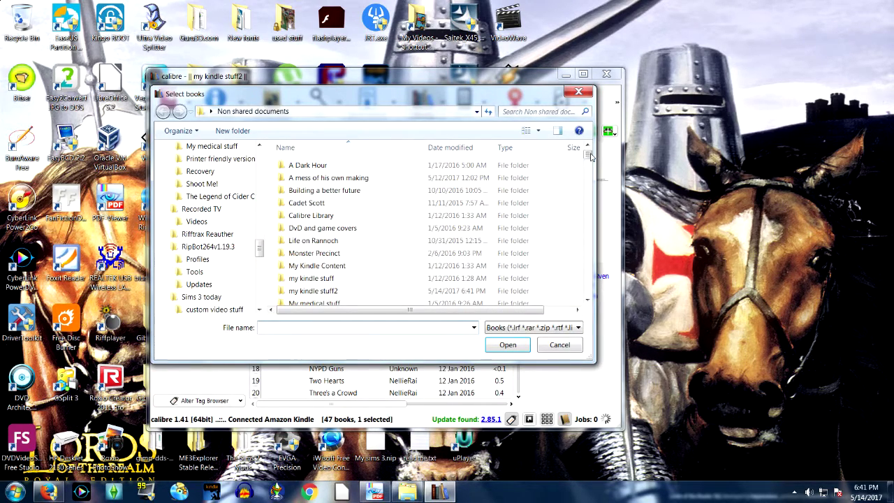
drag(589, 157, 592, 232)
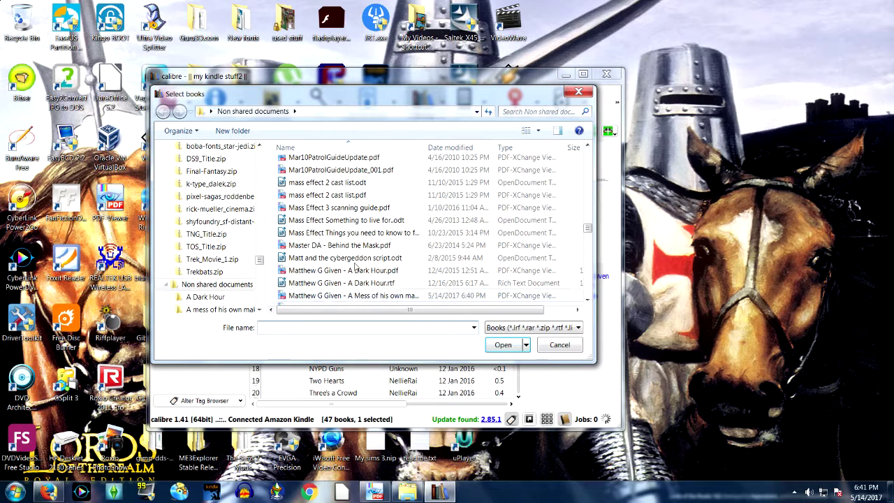
click(587, 299)
click(587, 299)
click(587, 298)
click(587, 299)
click(587, 299)
click(587, 299)
click(587, 299)
click(587, 299)
click(587, 299)
click(587, 299)
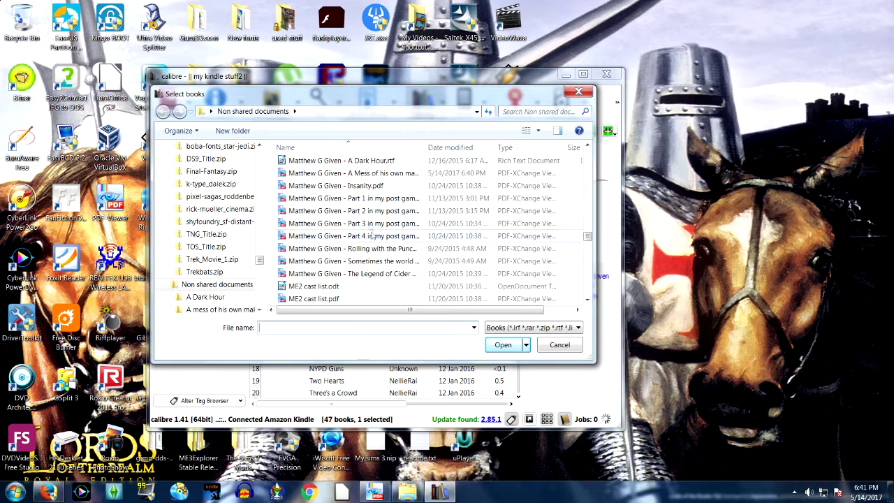
click(354, 173)
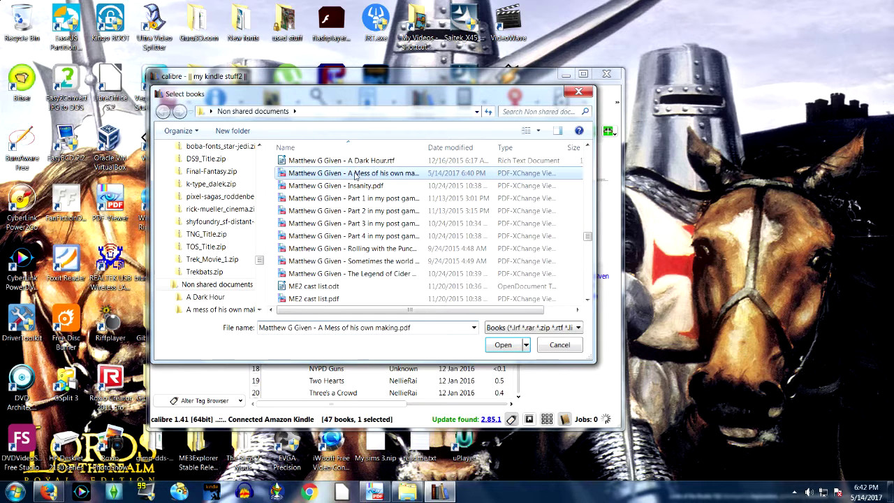
click(504, 345)
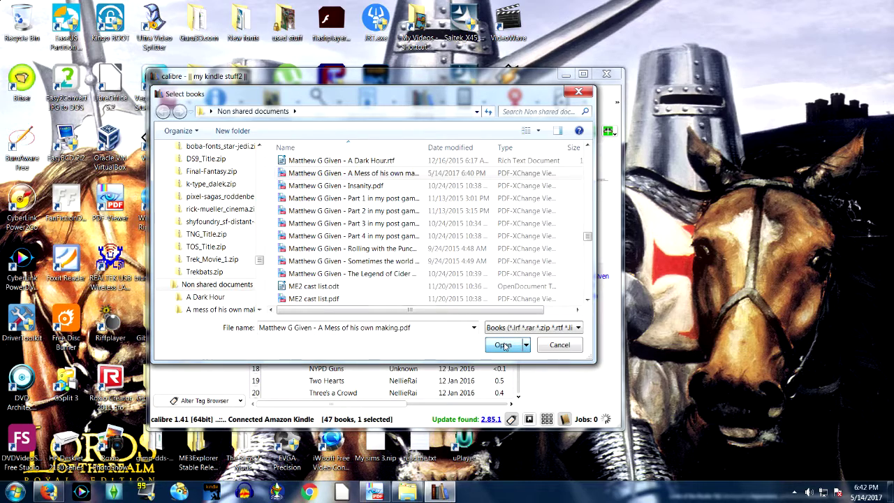
click(502, 345)
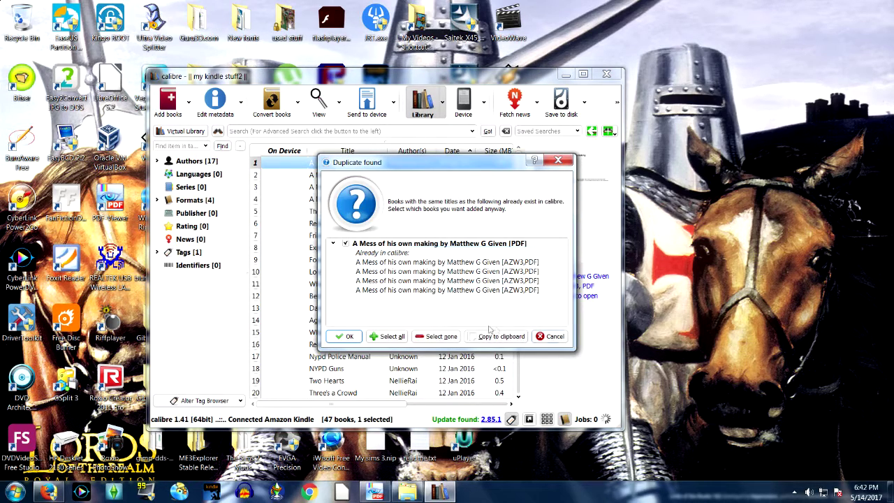
click(347, 337)
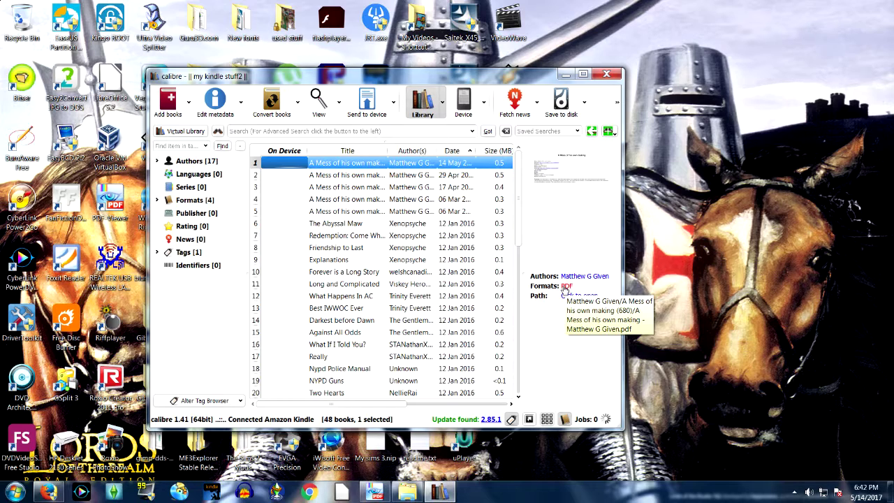
Step: View the newly added book's PDF format in PDF-XChange Viewer, close the document, and minimize the viewer
click(564, 286)
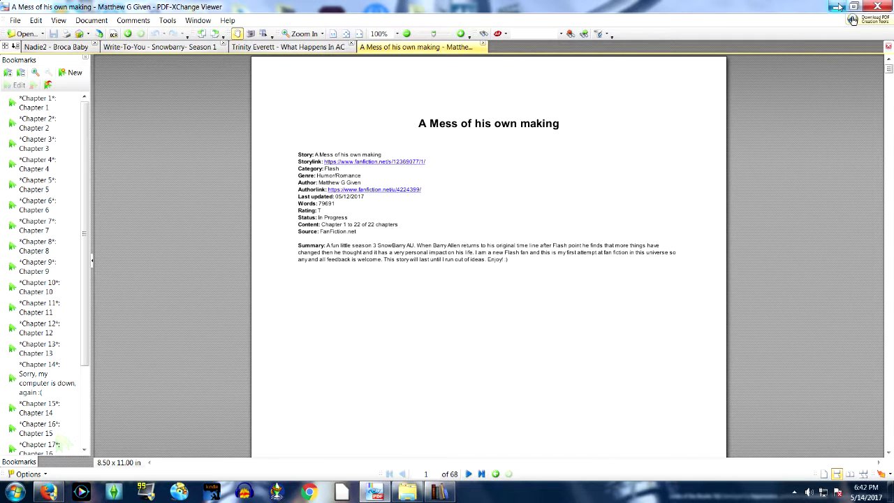
click(483, 43)
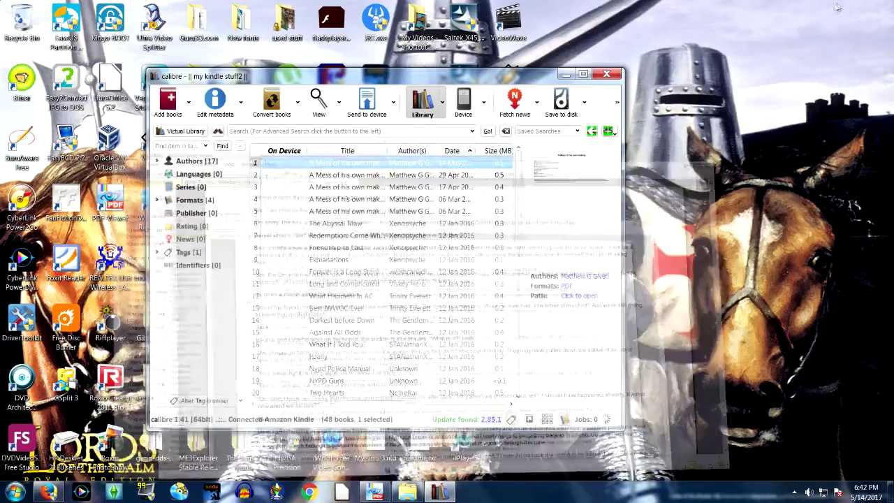
click(834, 6)
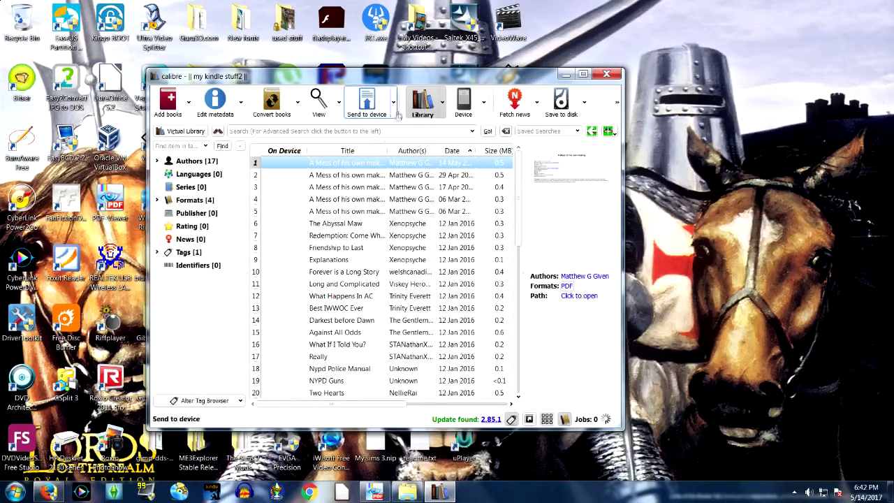
Step: Start an individual conversion of the newest "A Mess of his own making" book and review its page setup profiles and structure detection options
click(298, 106)
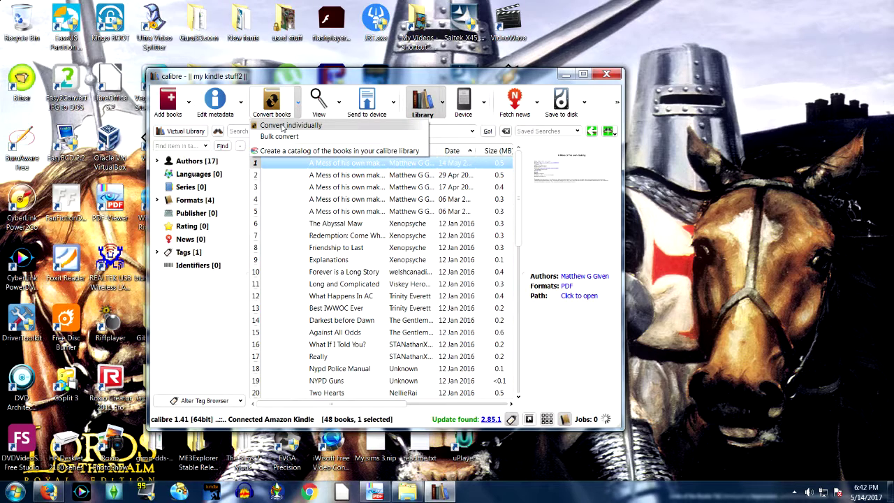
click(282, 126)
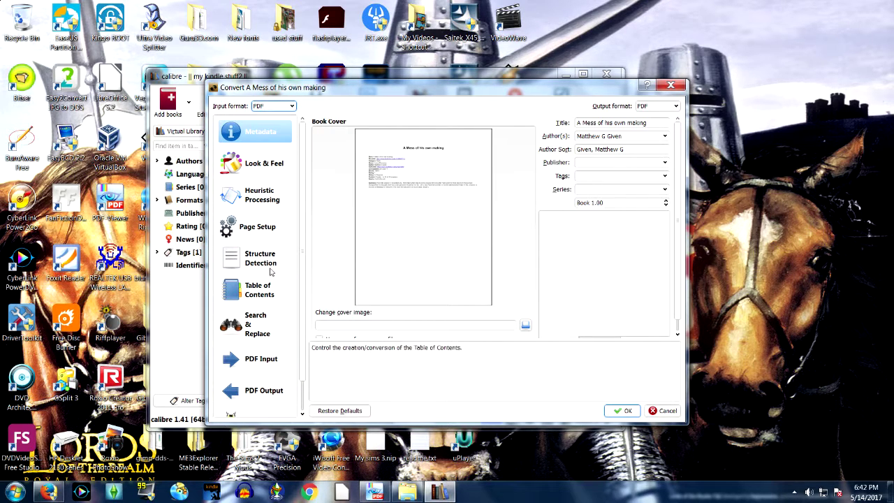
click(257, 227)
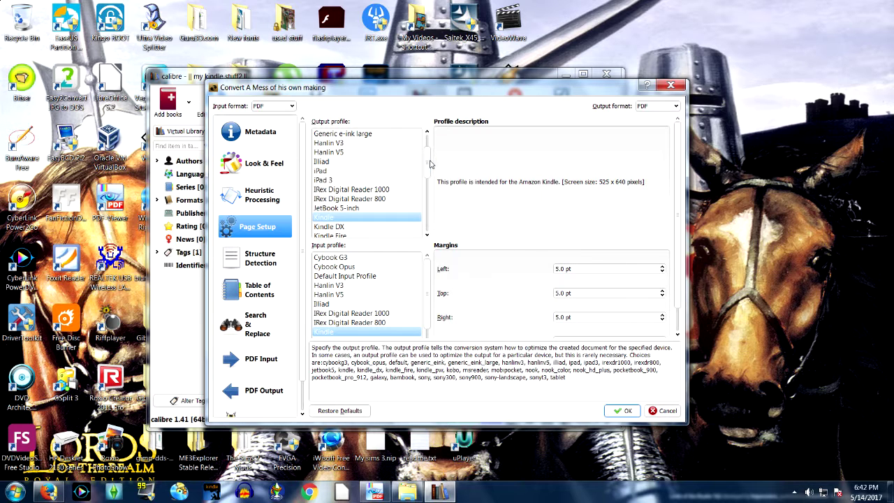
mouse_move(430, 164)
mouse_down()
mouse_move(430, 148)
mouse_move(423, 174)
mouse_up()
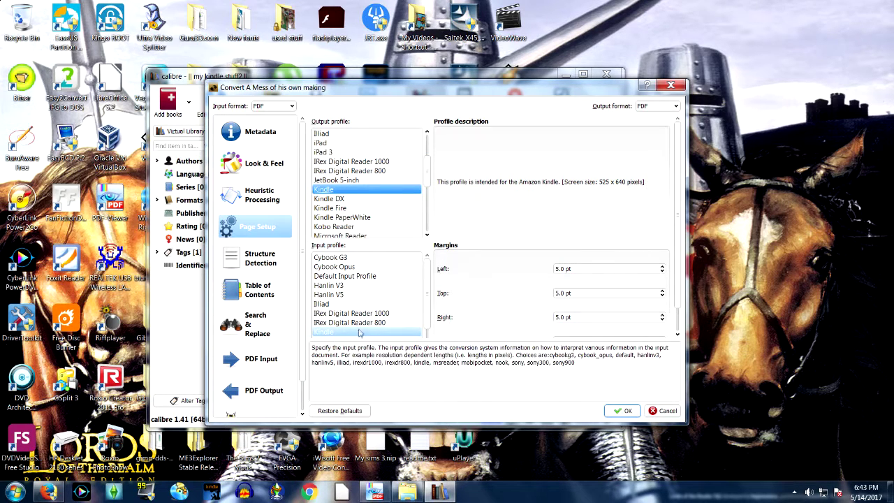
click(274, 261)
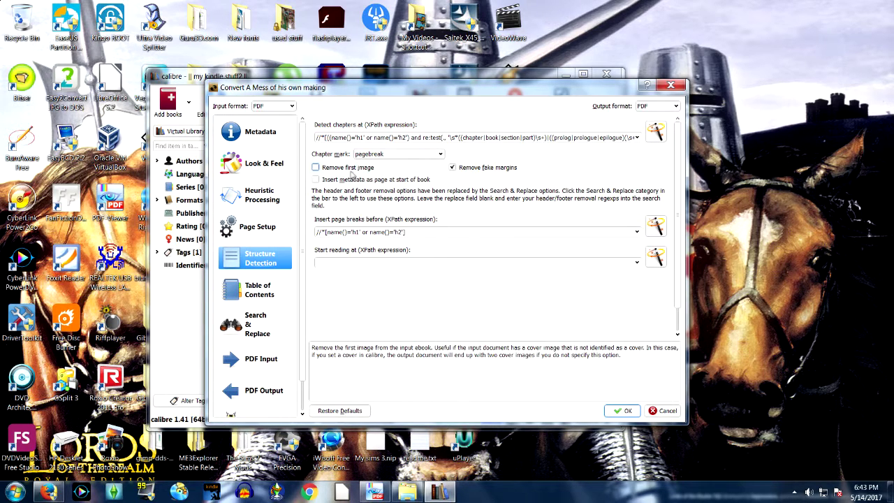
Step: Force use of the auto-generated Table of Contents and allow duplicate links when creating it
click(255, 297)
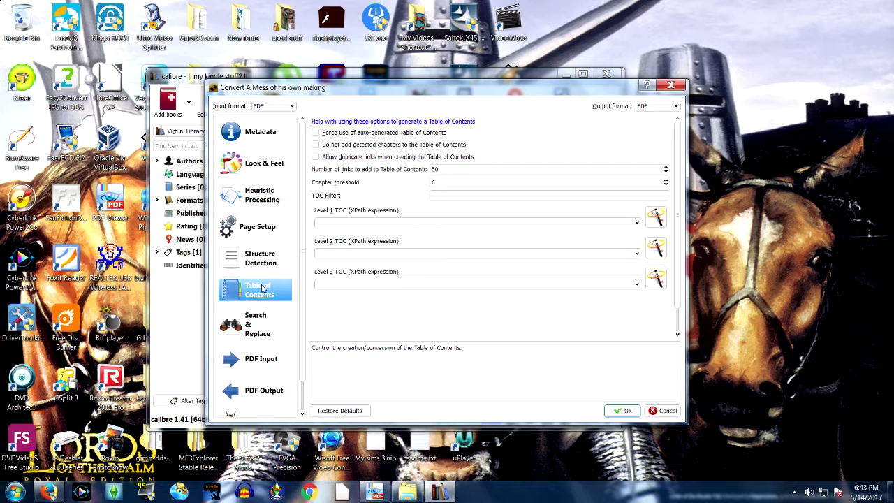
click(314, 132)
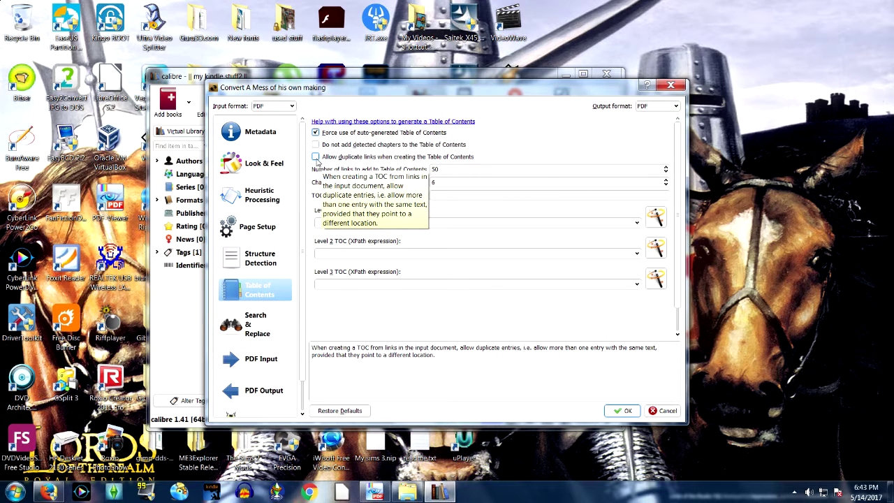
click(316, 157)
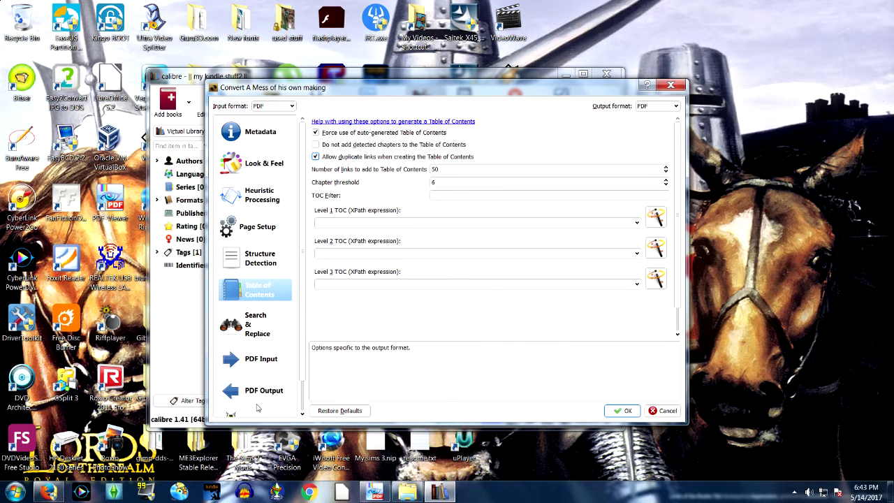
Step: Check the PDF output options, set the output format to AZW3, and run the conversion
drag(303, 344, 303, 372)
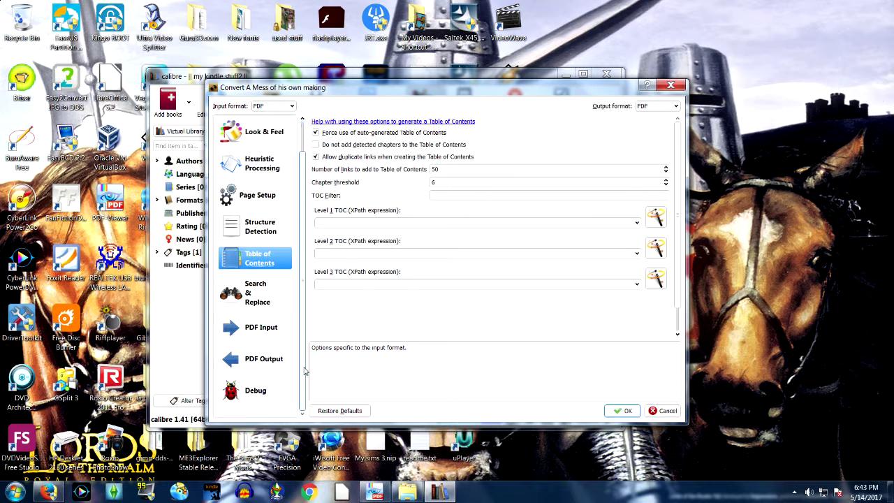
click(271, 360)
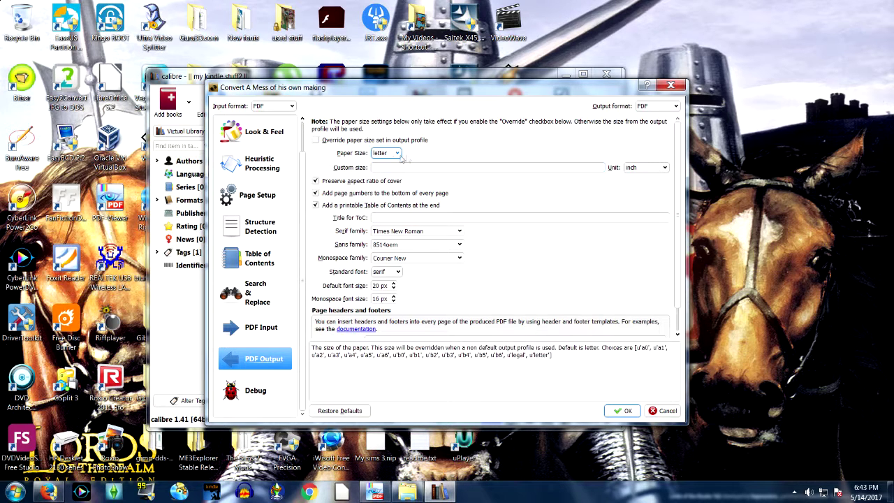
click(657, 106)
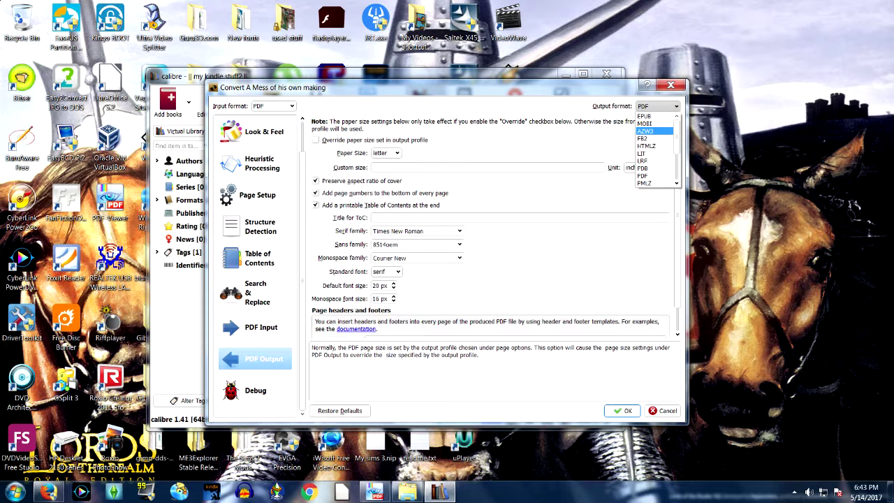
click(645, 131)
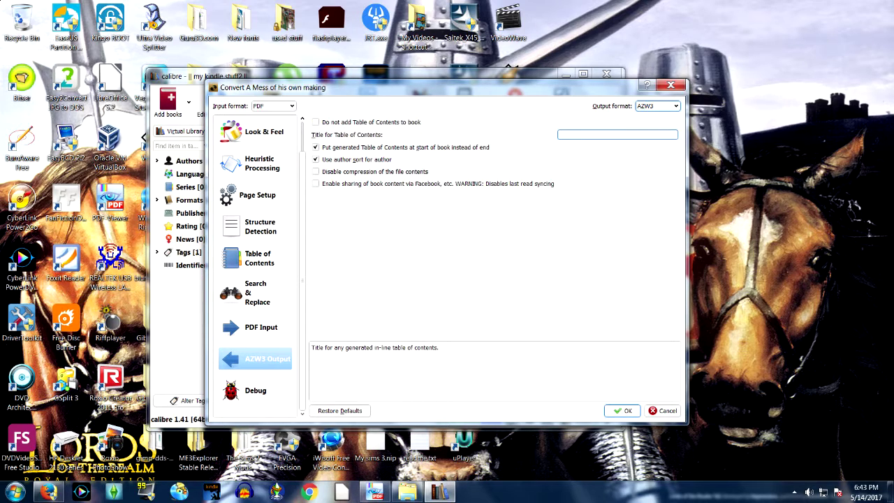
click(620, 414)
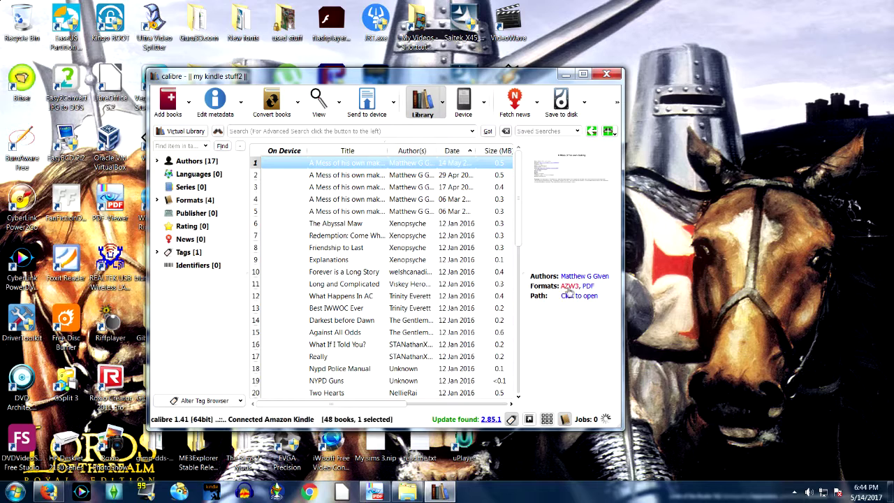
Step: Open the converted book's folder from its path link and move the PDF copy to the Recycle Bin
click(569, 299)
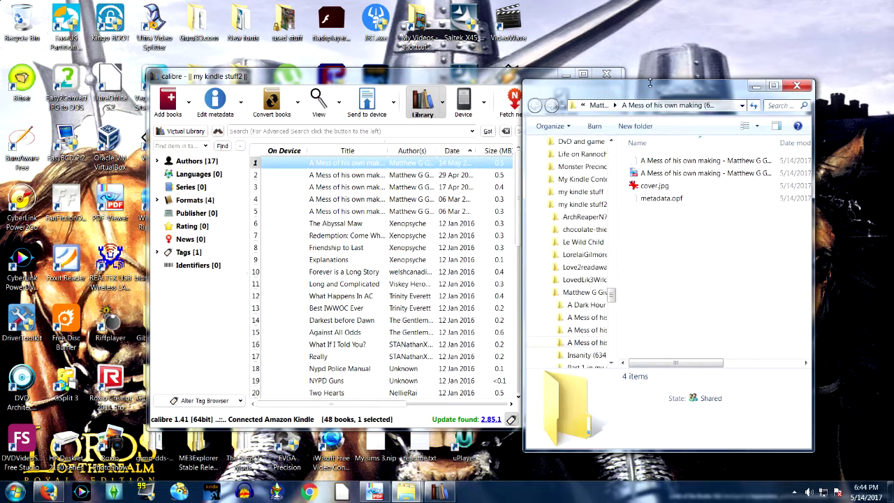
drag(621, 90, 361, 78)
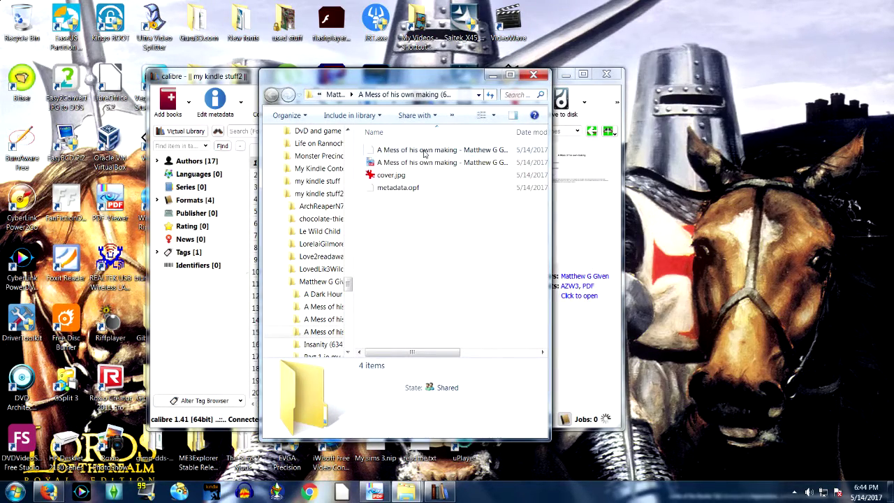
right_click(380, 163)
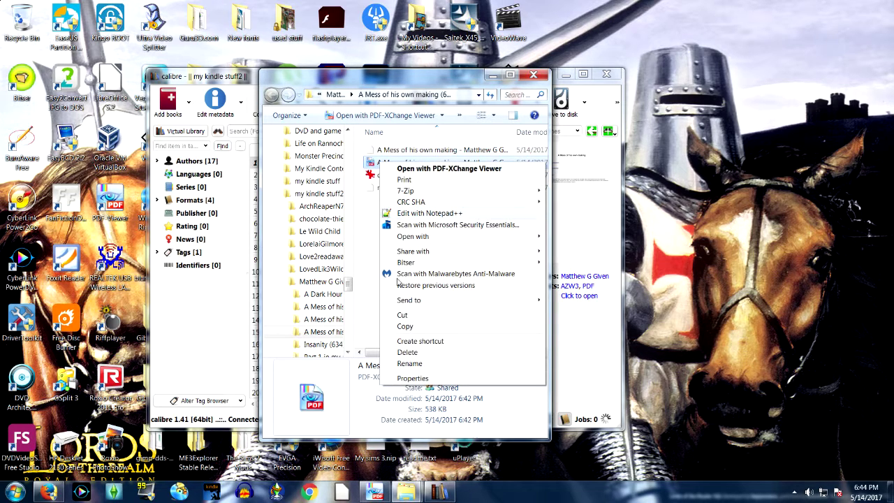
click(415, 355)
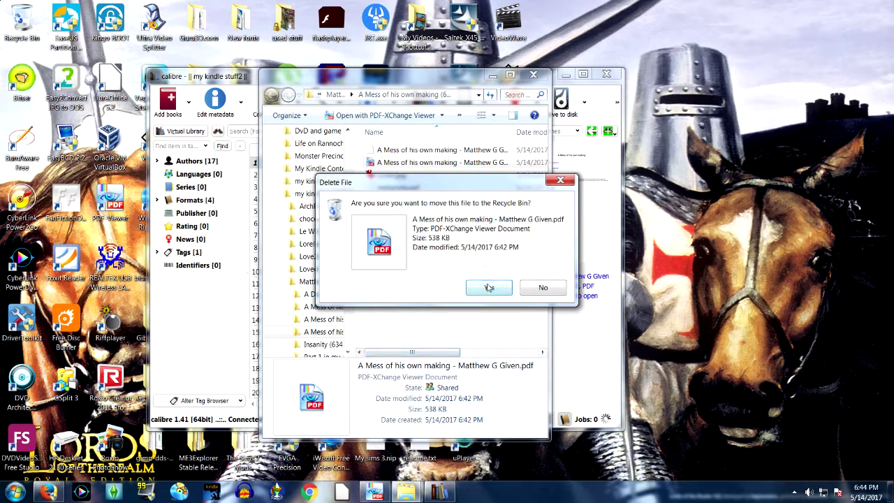
click(488, 284)
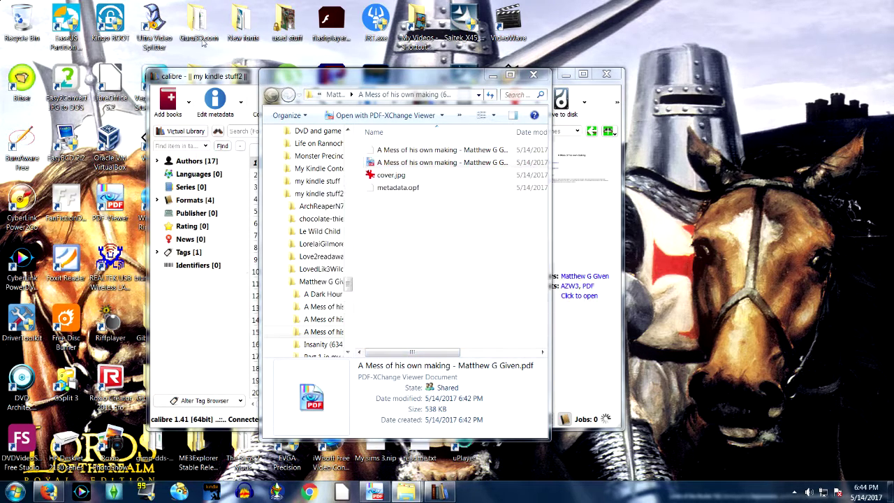
Step: Empty the Recycle Bin, permanently deleting the removed PDF
right_click(33, 30)
click(56, 35)
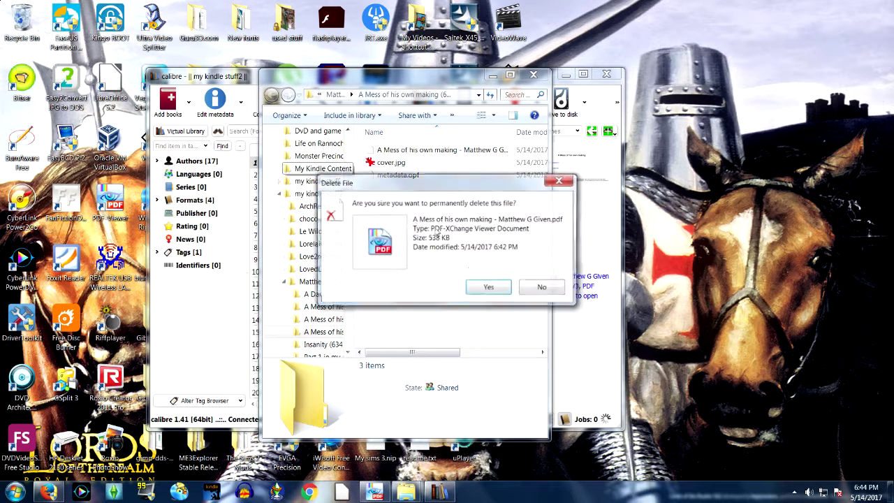
click(488, 288)
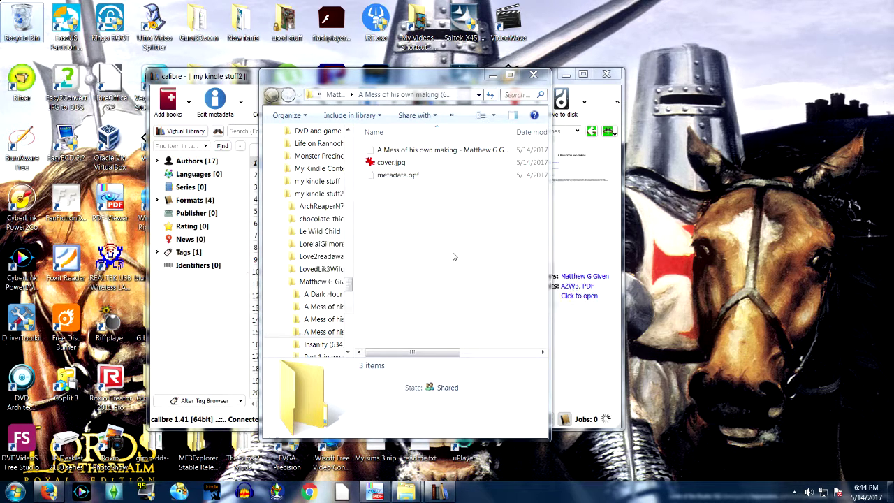
Step: Copy the "A Mess of his own making (680)" folder from the author's library folder to Kindle (G:) documents and check the copy's contents
click(319, 97)
click(332, 97)
click(332, 95)
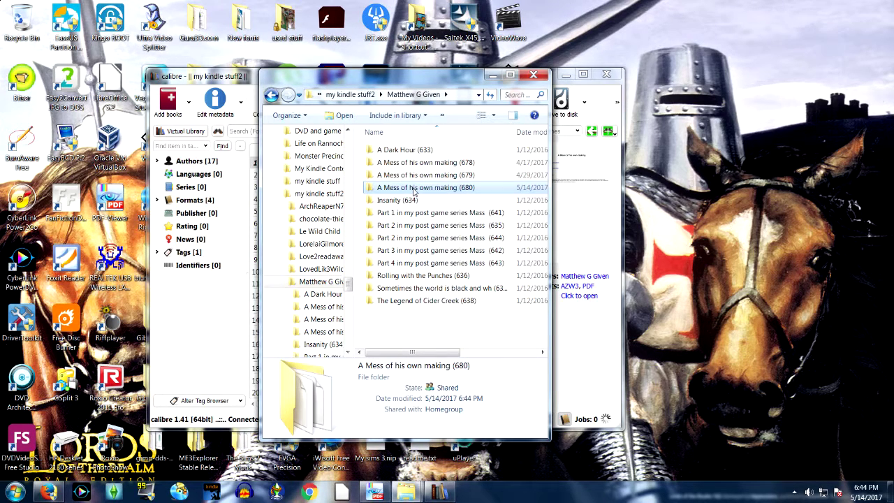
drag(422, 82, 275, 79)
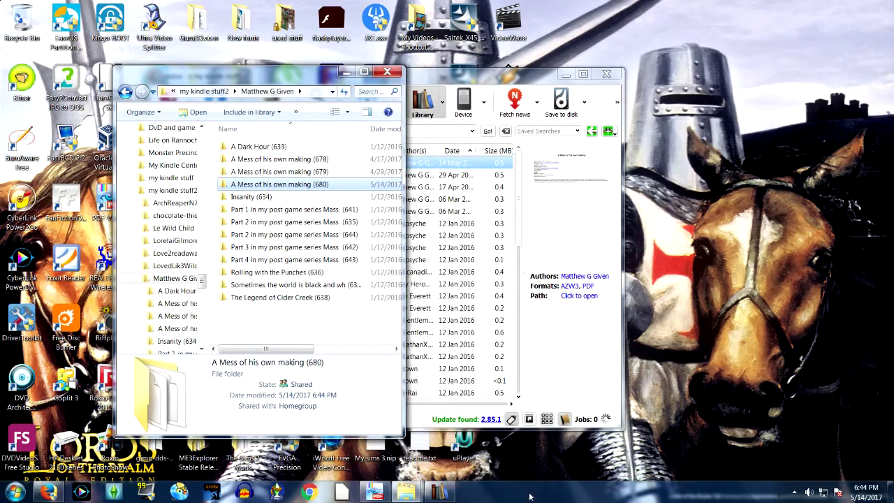
mouse_move(418, 493)
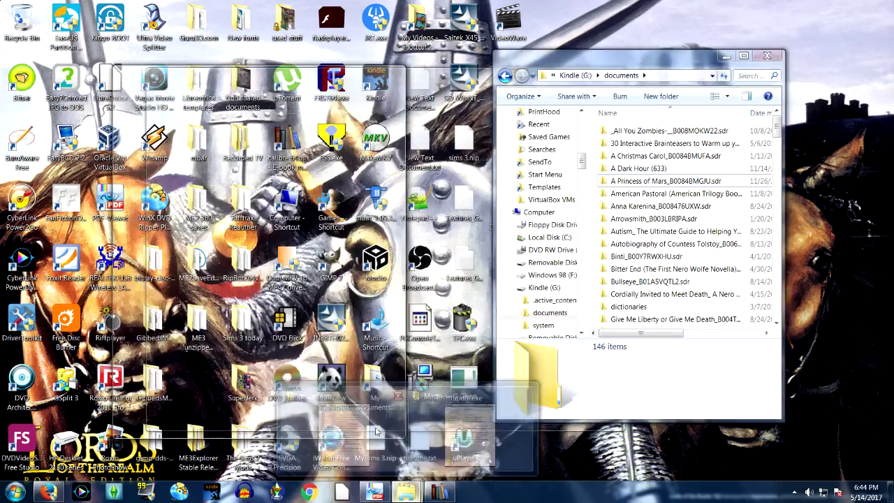
click(342, 429)
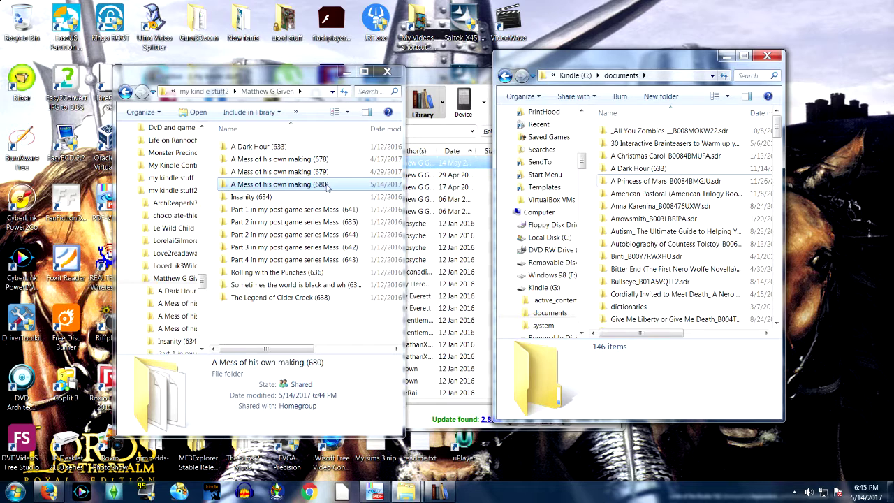
drag(283, 185, 650, 123)
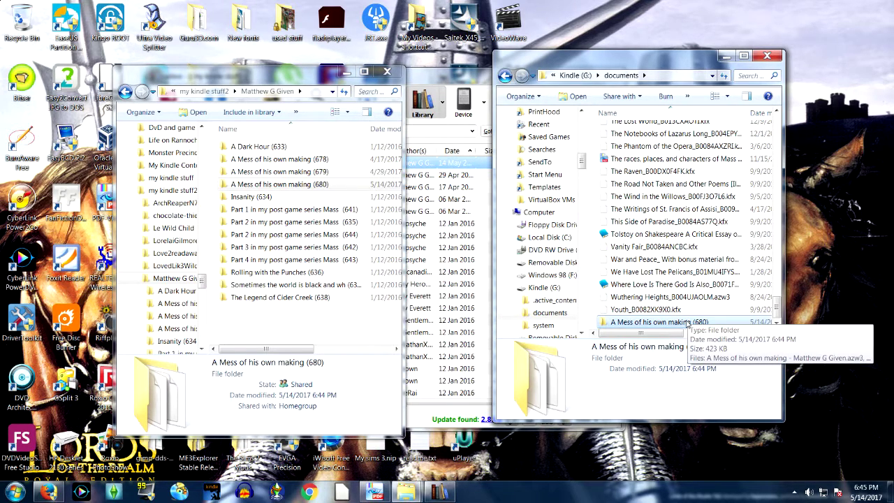
double_click(688, 322)
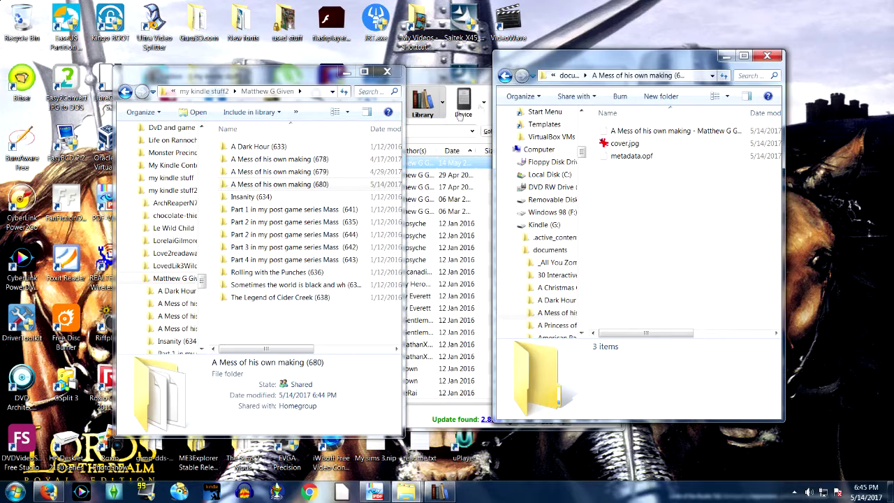
click(504, 75)
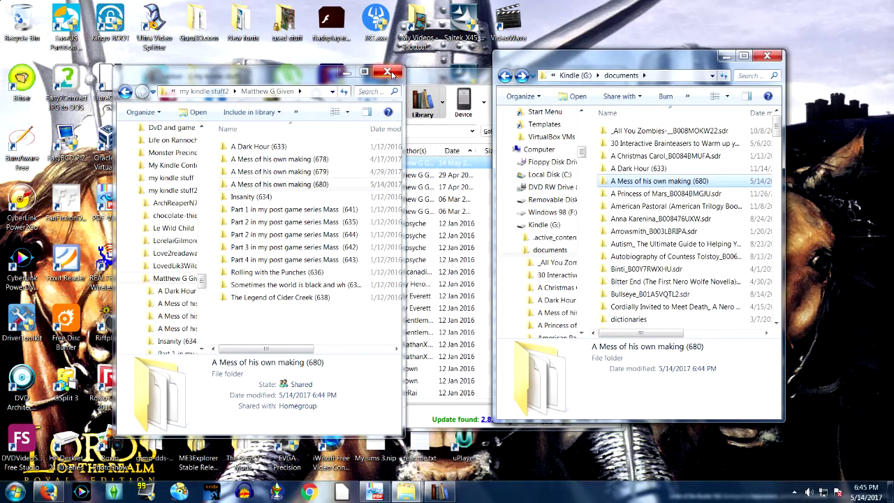
Step: Close the author's library folder, calibre, and the Kindle documents window
click(392, 74)
click(389, 72)
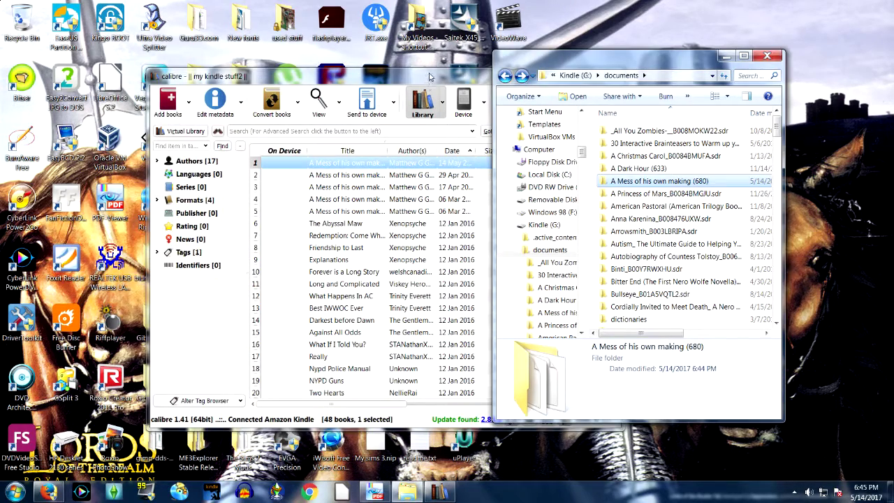
click(430, 76)
click(606, 75)
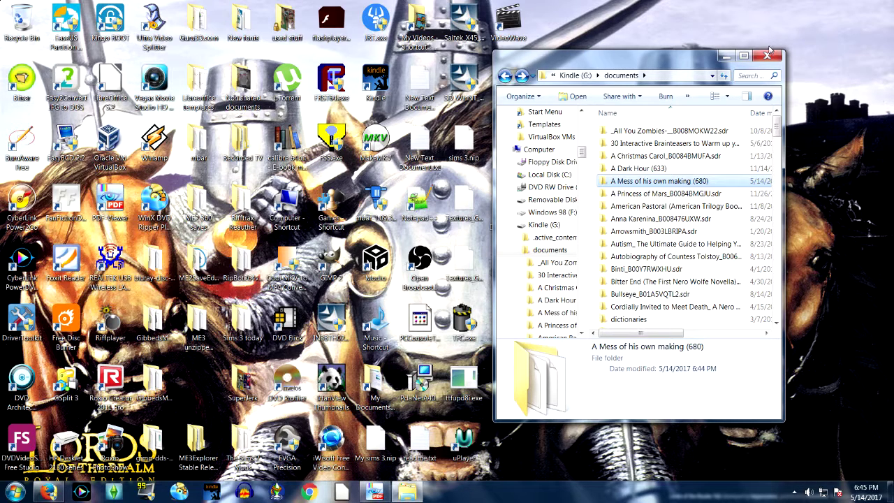
click(769, 56)
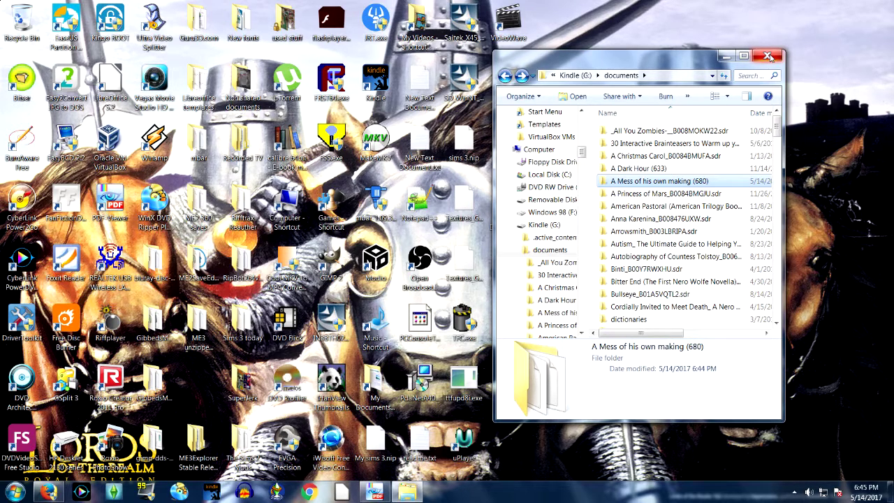